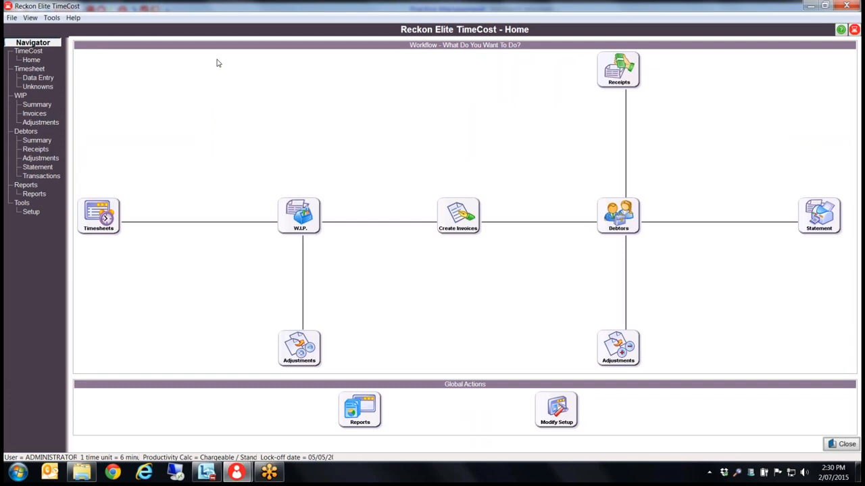
left_click(31, 211)
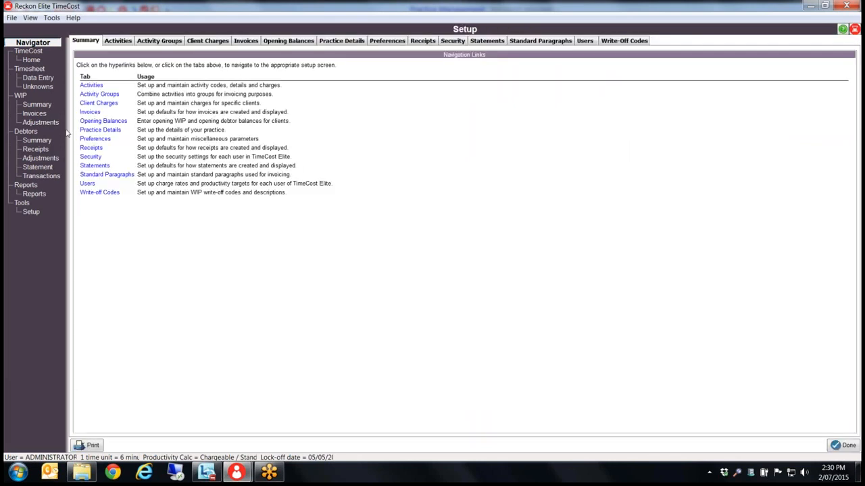
left_click(117, 41)
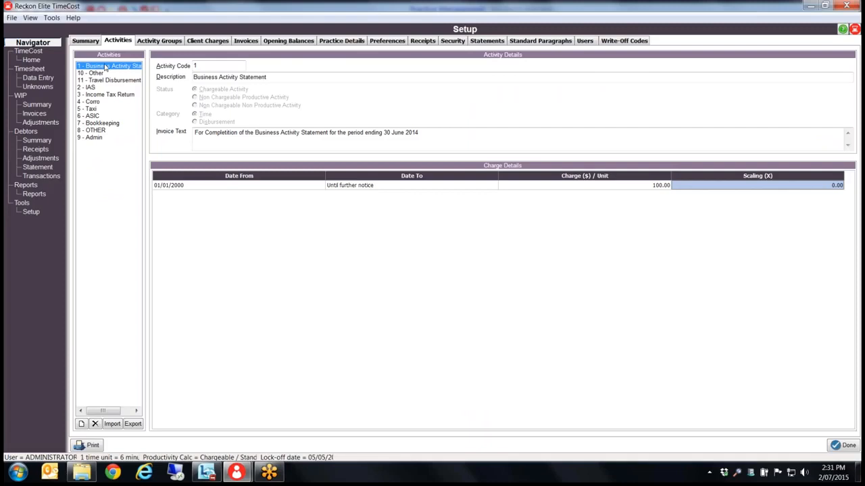
left_click(81, 423)
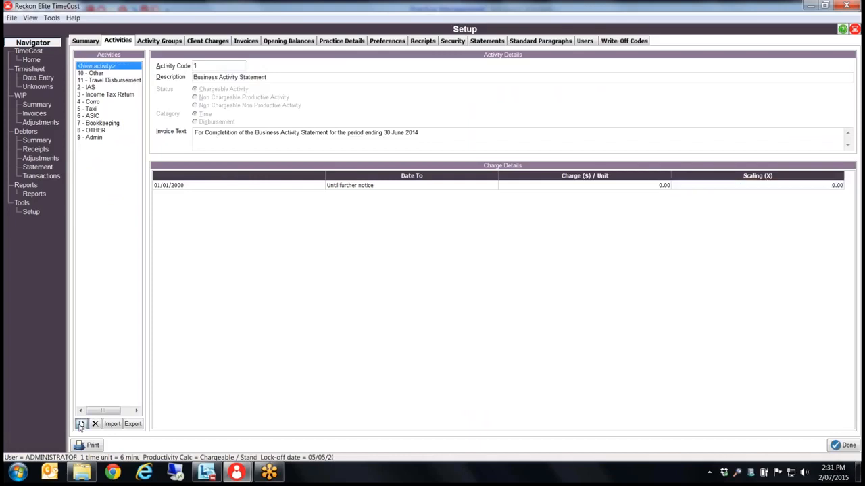
left_click(202, 65)
key("Tab")
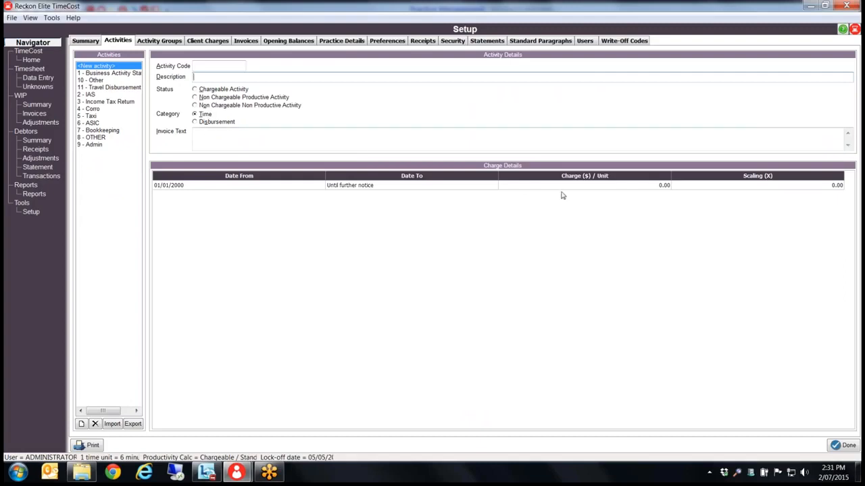
left_click(611, 189)
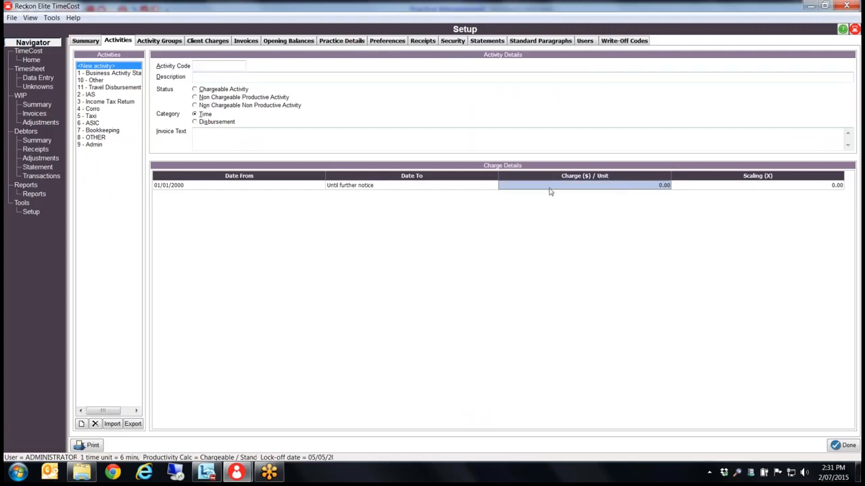
left_click(95, 424)
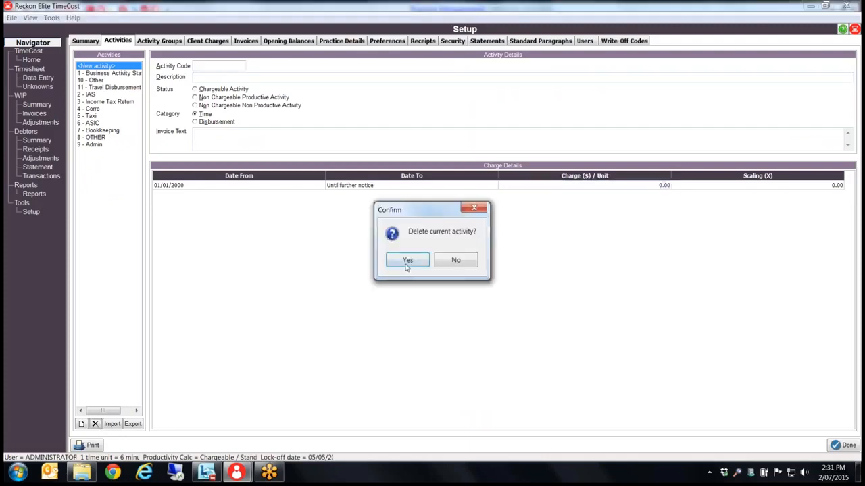
left_click(404, 263)
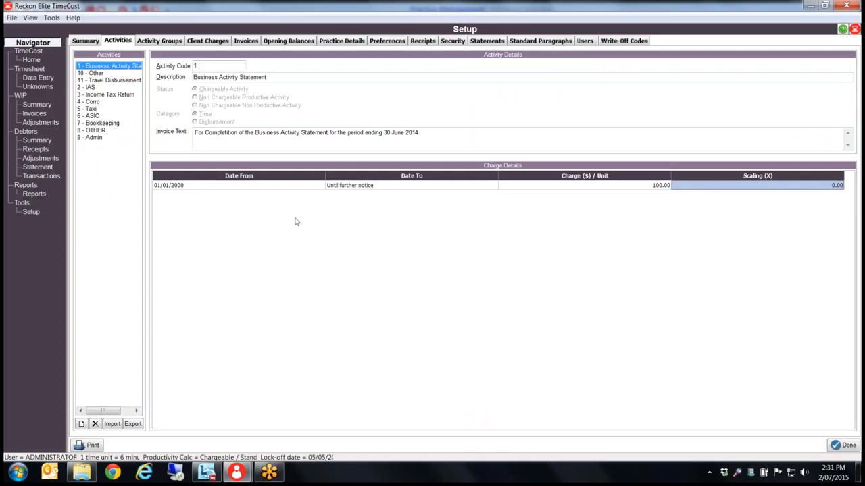
Start a timesheet entry for 2 July 2015 with the Income Tax Return activity and 10 units
left_click(31, 60)
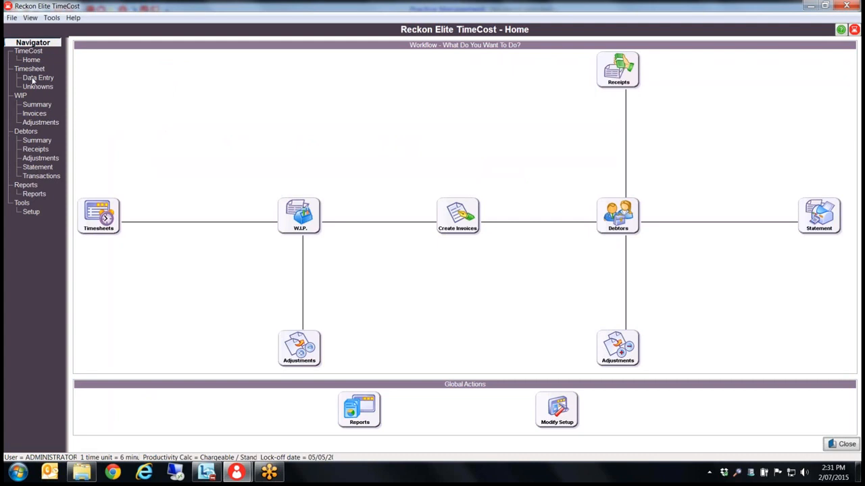
left_click(37, 78)
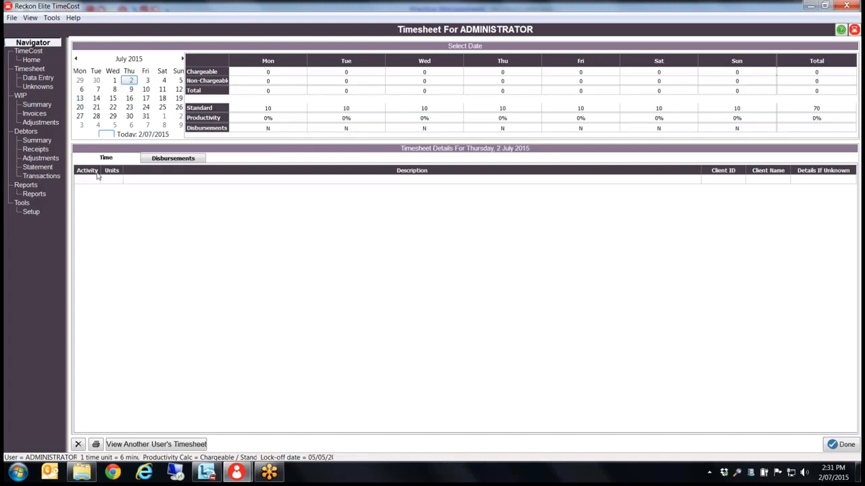
left_click(96, 180)
double_click(94, 179)
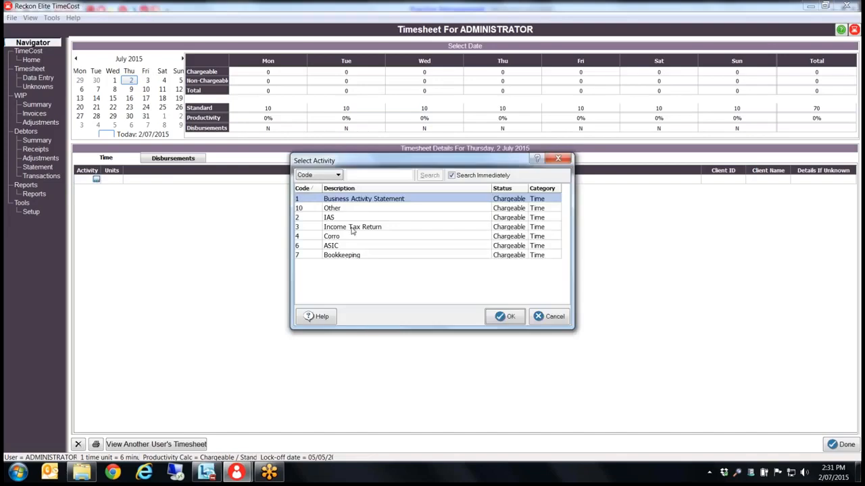
double_click(352, 228)
left_click(114, 180)
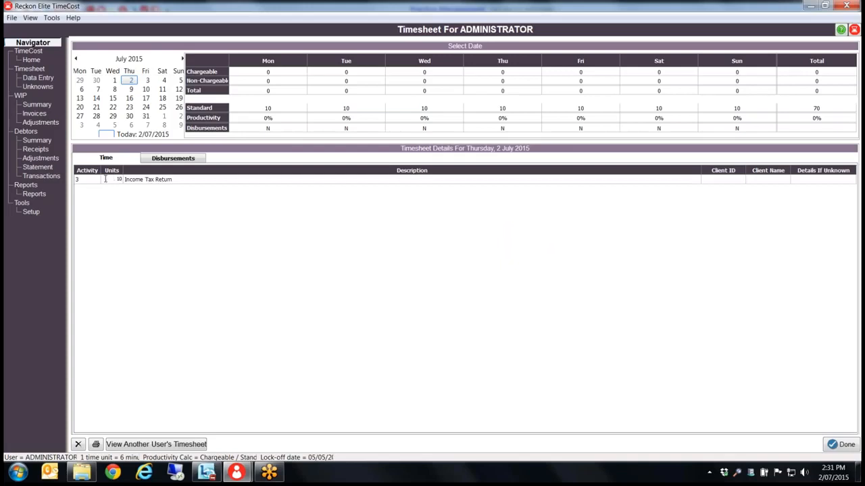
Assign the Income Tax Return timesheet entry to the client, looked up by client code
left_click(166, 181)
left_click(206, 180)
left_click(738, 180)
left_click(741, 181)
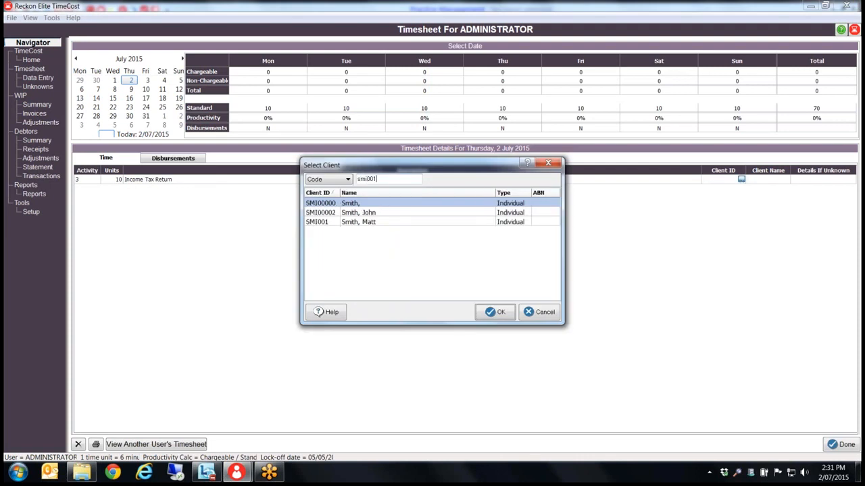
double_click(383, 204)
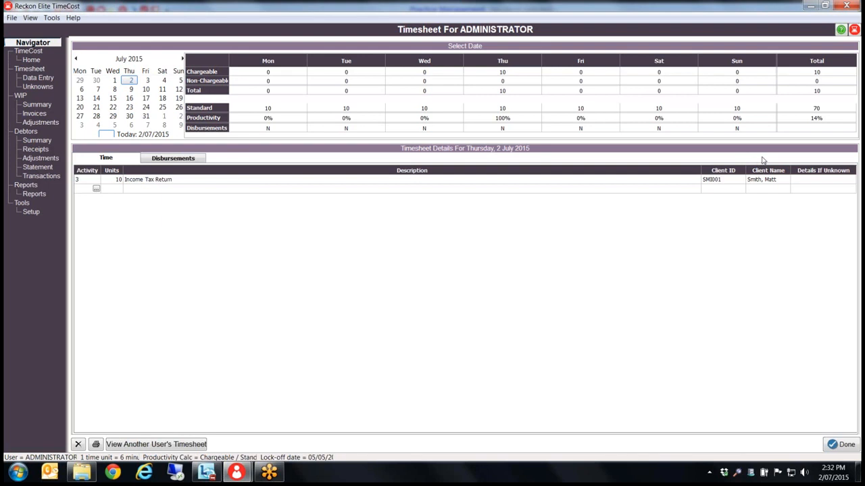
Check the setup preference for automatically finalising valid individual timesheet entries and return to the timesheet
left_click(22, 213)
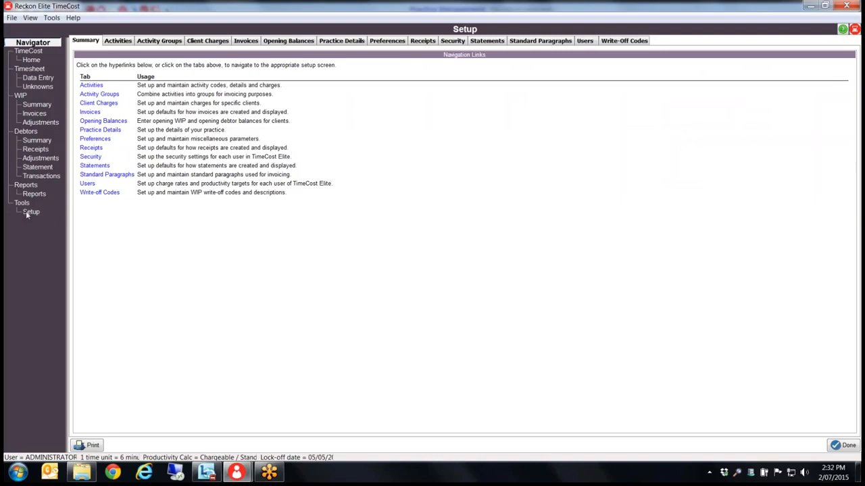
left_click(395, 42)
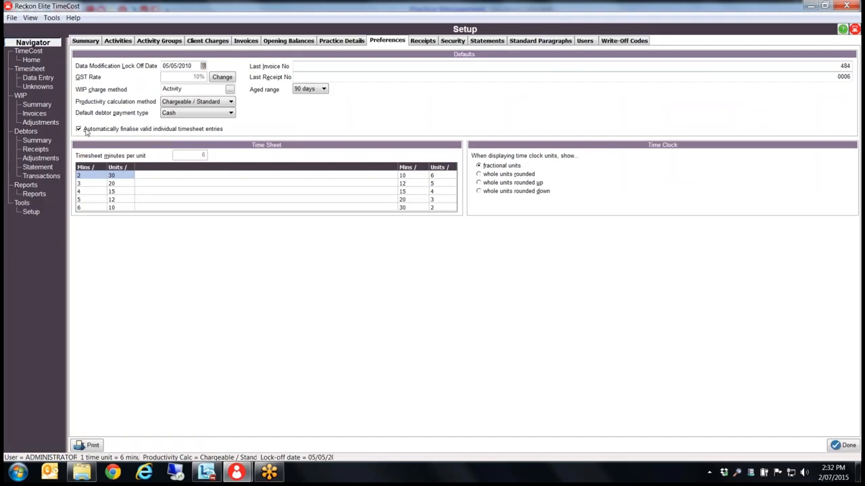
left_click(38, 78)
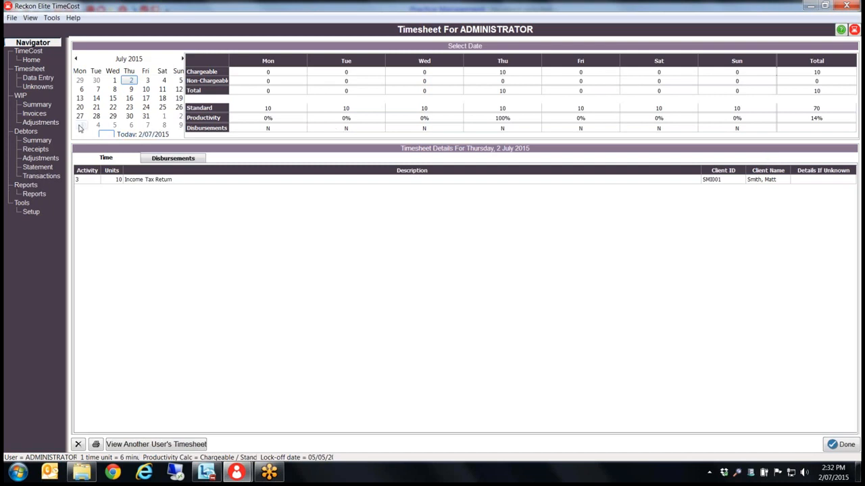
Create a final invoice for the client used in the timesheet entry, looking the client up by code
left_click(41, 114)
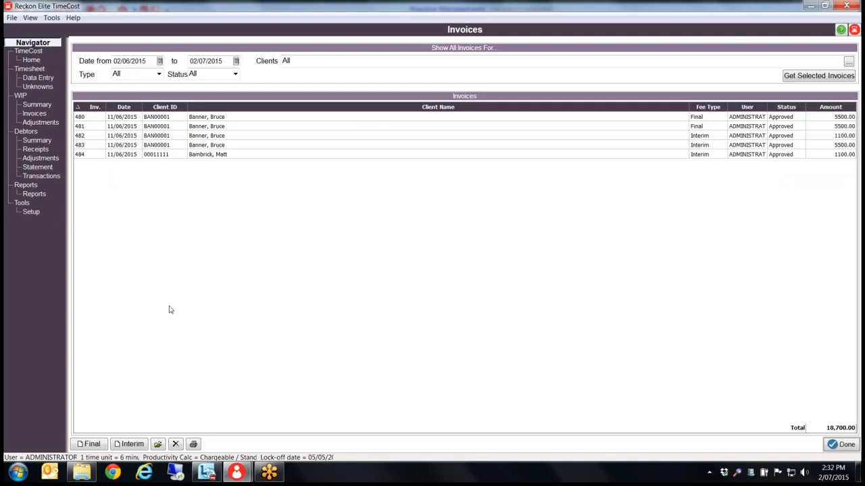
left_click(92, 444)
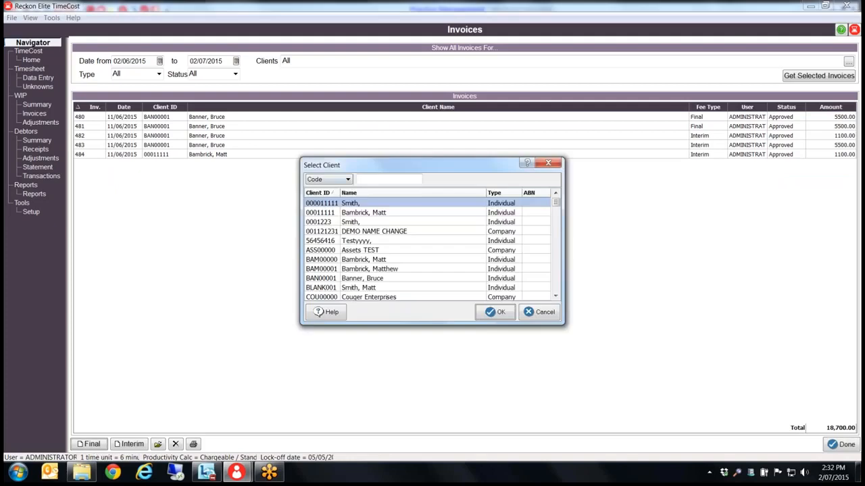
type("smi")
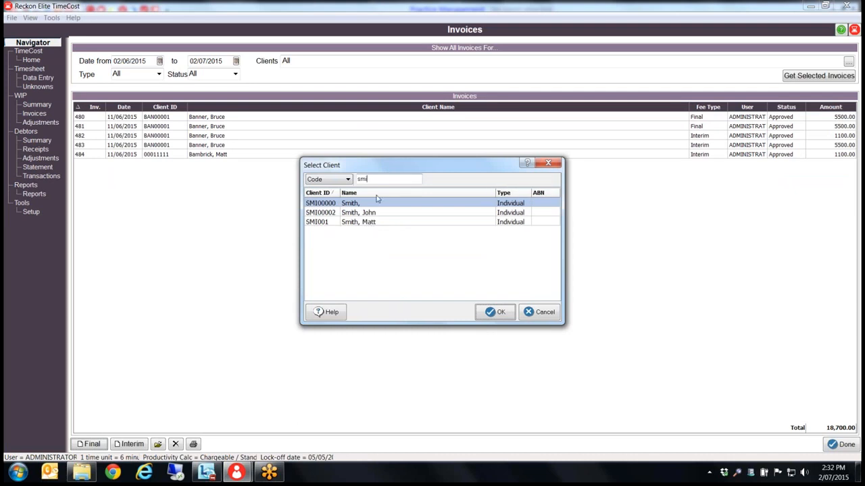
left_click(370, 224)
double_click(370, 224)
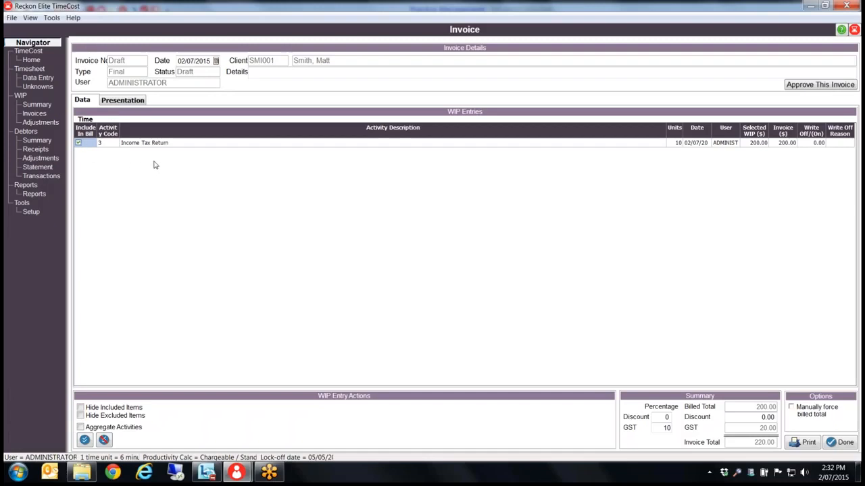
Keep the Income Tax Return entry included in the bill, with an invoice amount of 220 and a write-off of -20
left_click(78, 143)
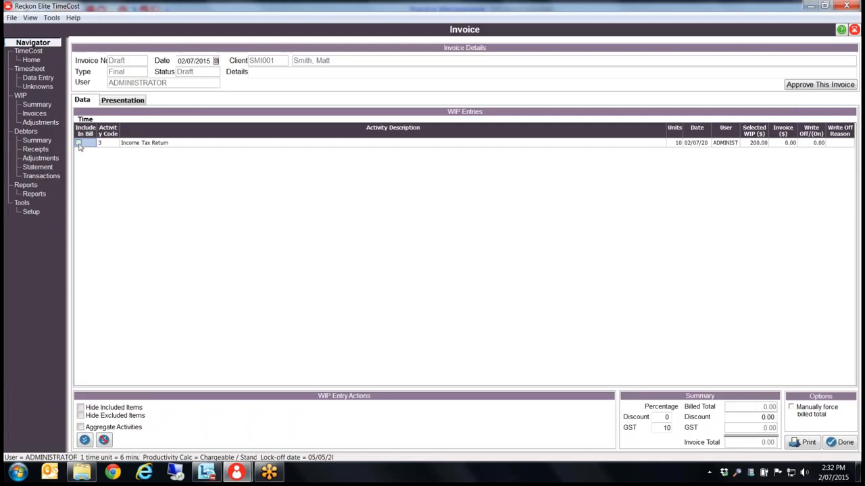
left_click(79, 143)
left_click(787, 144)
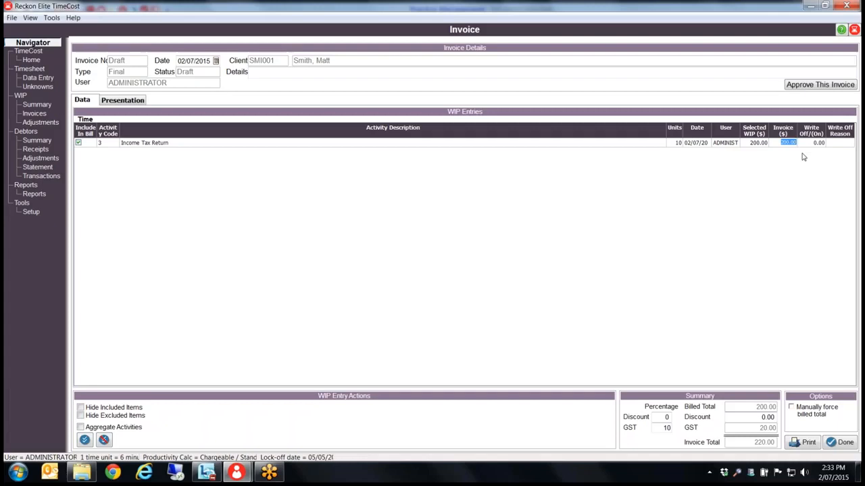
type("220")
key("Tab")
type("-20")
key("Return")
Examine the attention field and the address type options in the invoice's presentation details
left_click(136, 102)
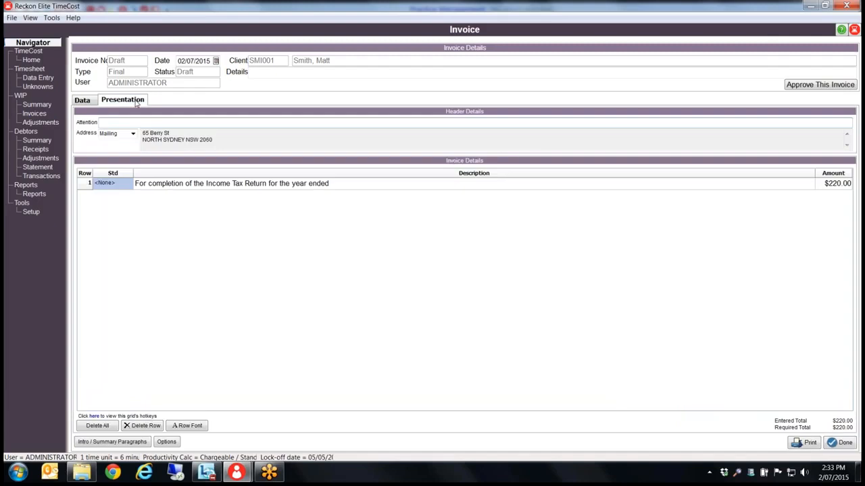
left_click(136, 121)
left_click(132, 133)
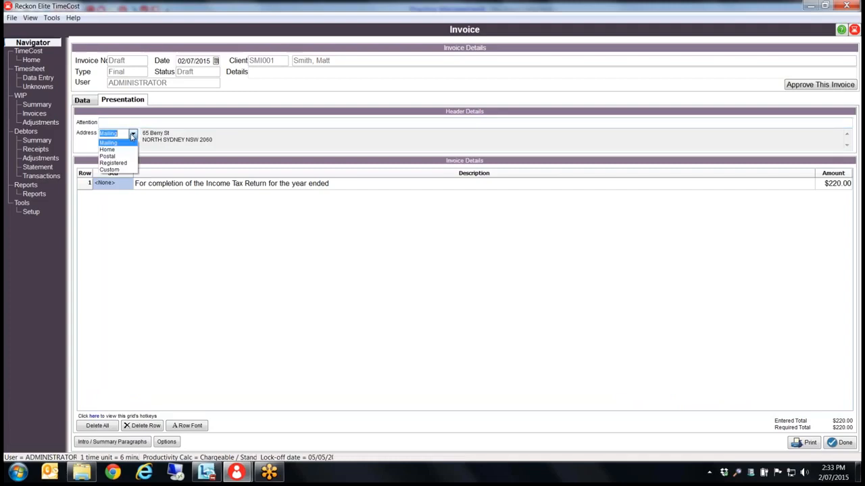
left_click(132, 136)
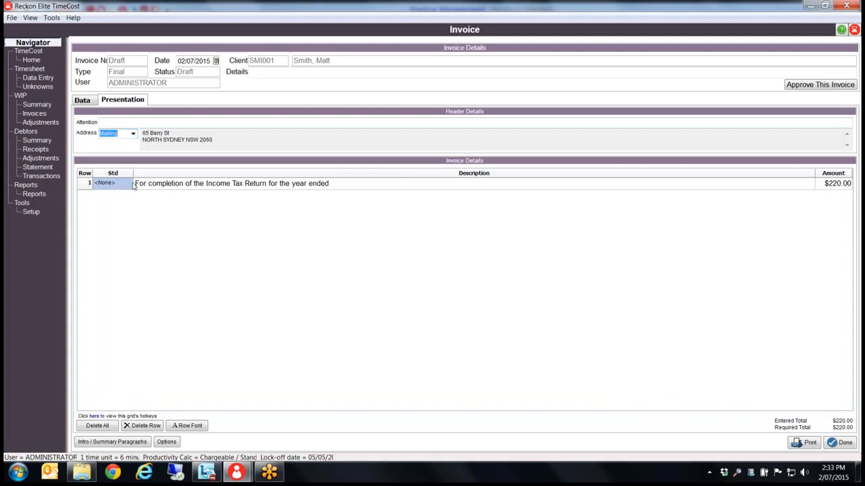
Add 2014 to the end of the invoice line description "For completion of the Income Tax Return for the year ended"
left_click(318, 188)
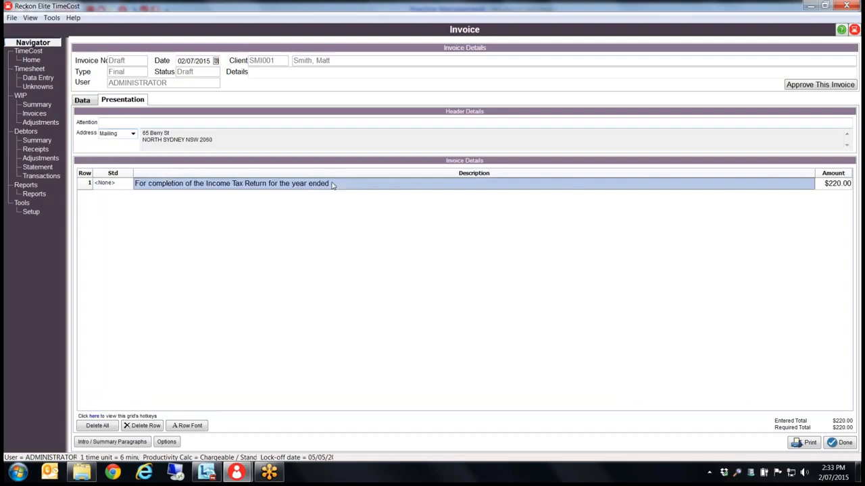
left_click(342, 182)
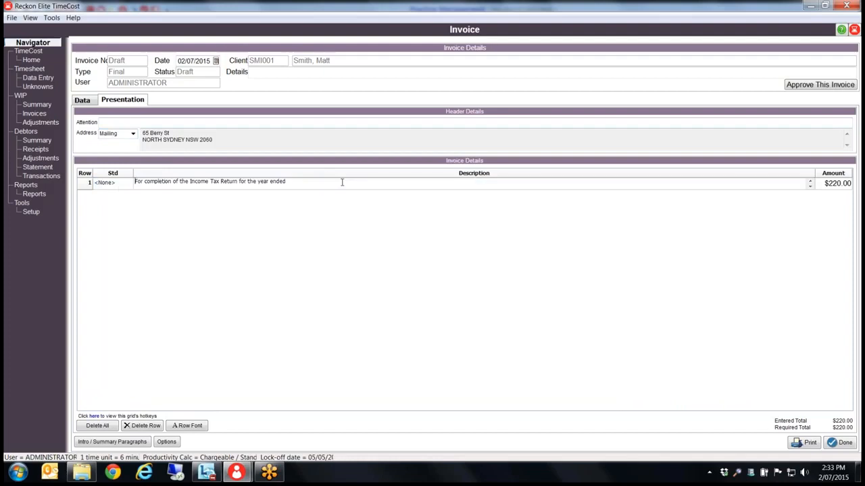
left_click(324, 183)
key("Escape")
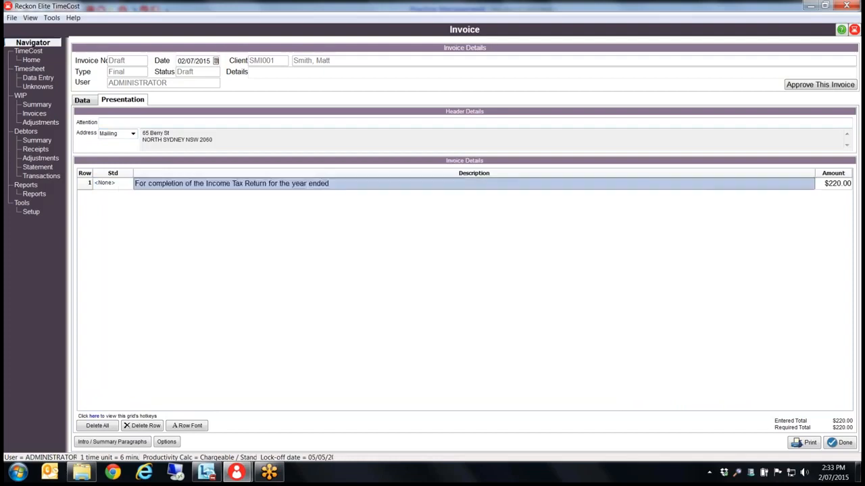
left_click(332, 184)
left_click(290, 184)
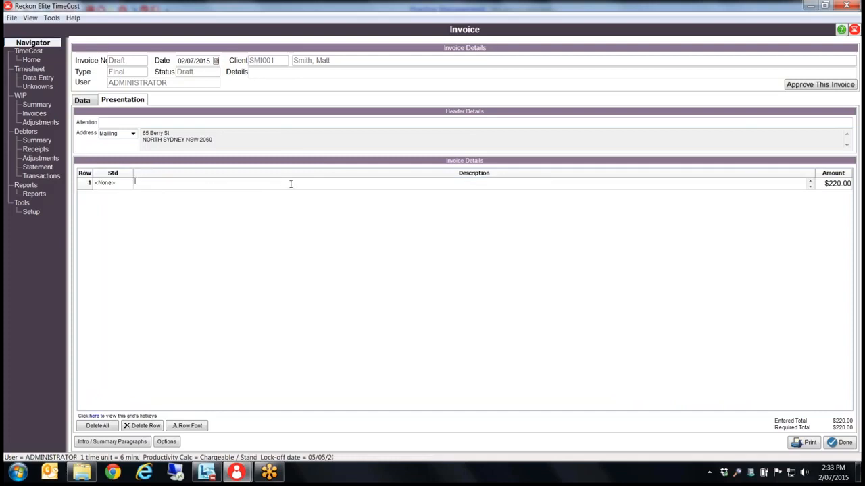
key("Escape")
left_click(290, 186)
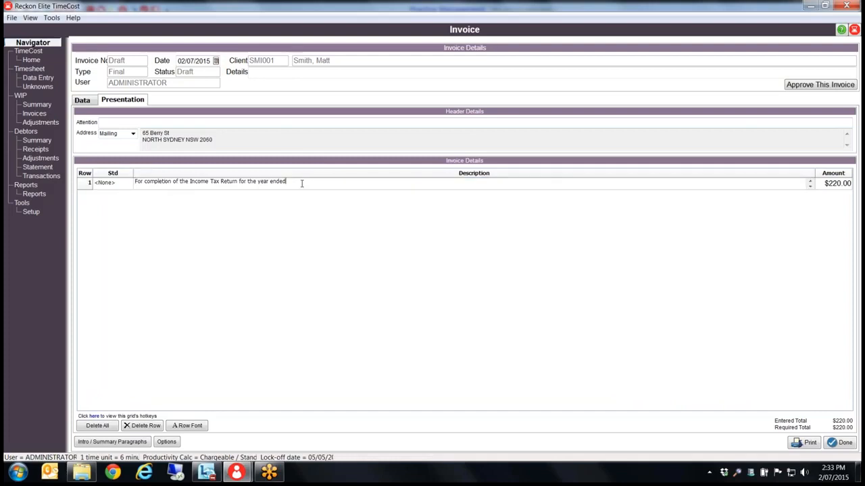
type("2014")
key("Return")
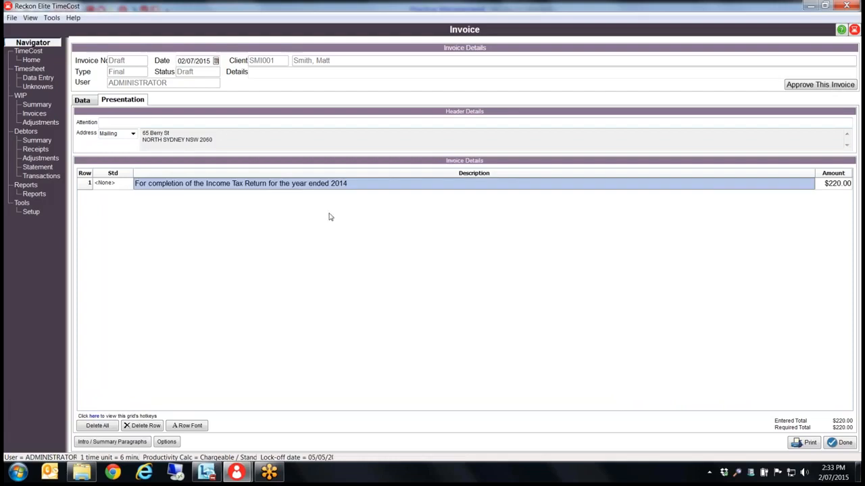
Insert a blank row above the Income Tax Return line and review the invoice's WIP entry amounts
right_click(179, 206)
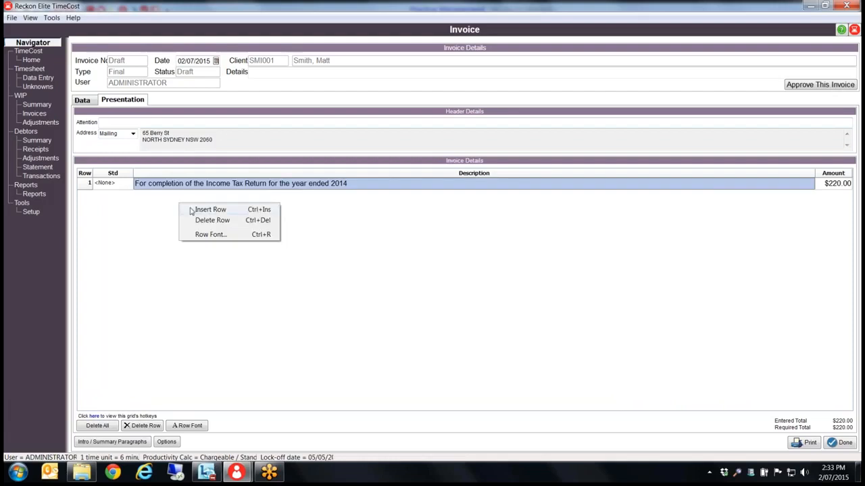
left_click(206, 210)
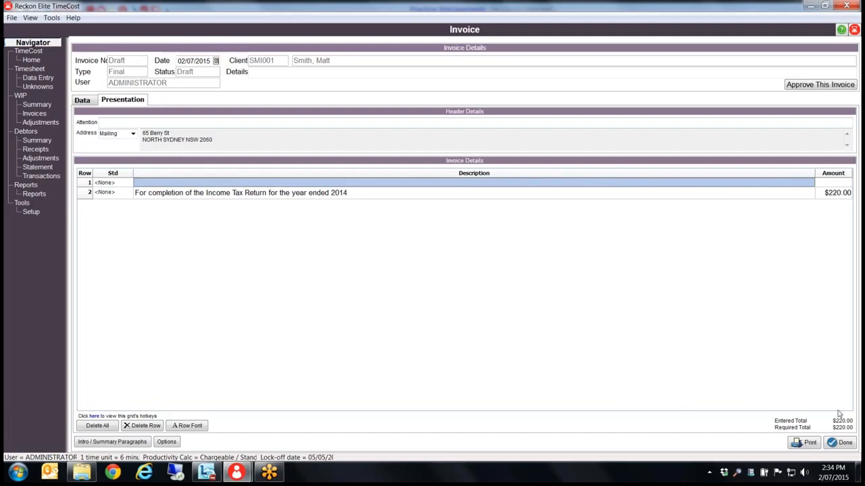
left_click(86, 101)
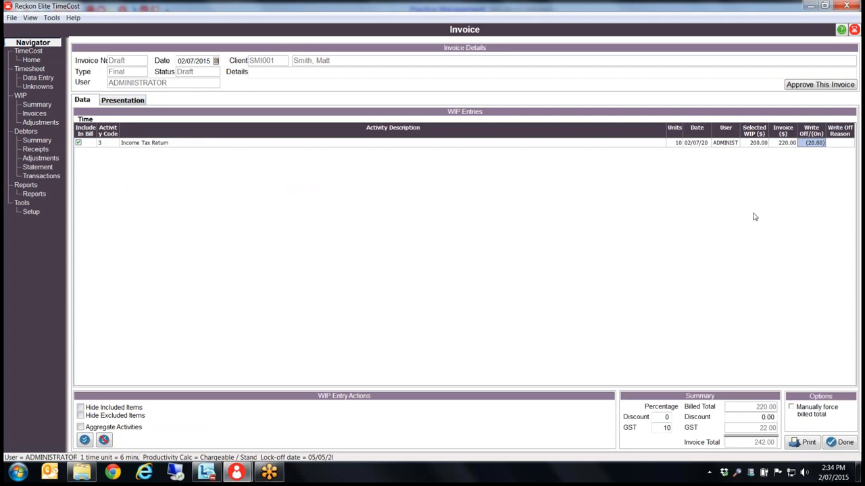
left_click(134, 101)
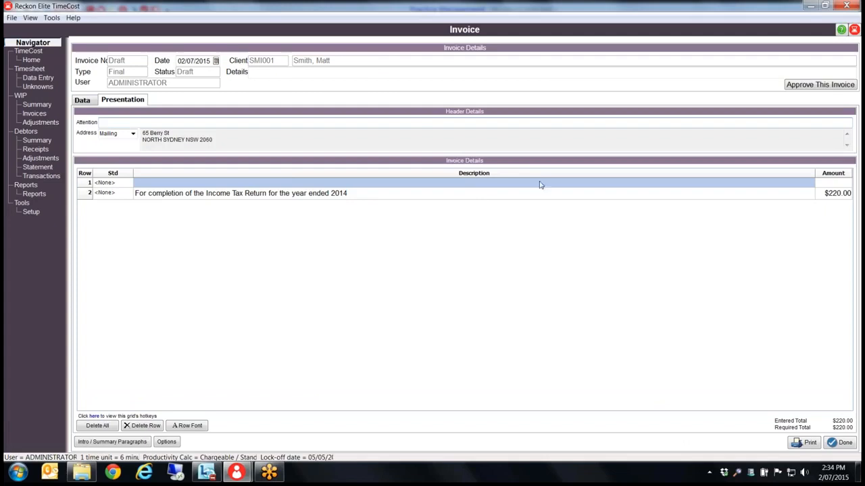
Delete the blank row 1 above the Income Tax Return line in the invoice details
right_click(275, 184)
left_click(289, 199)
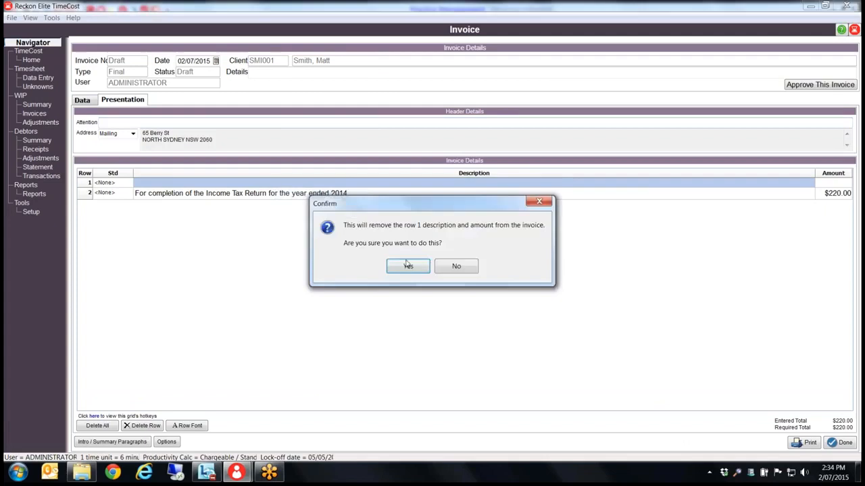
left_click(409, 265)
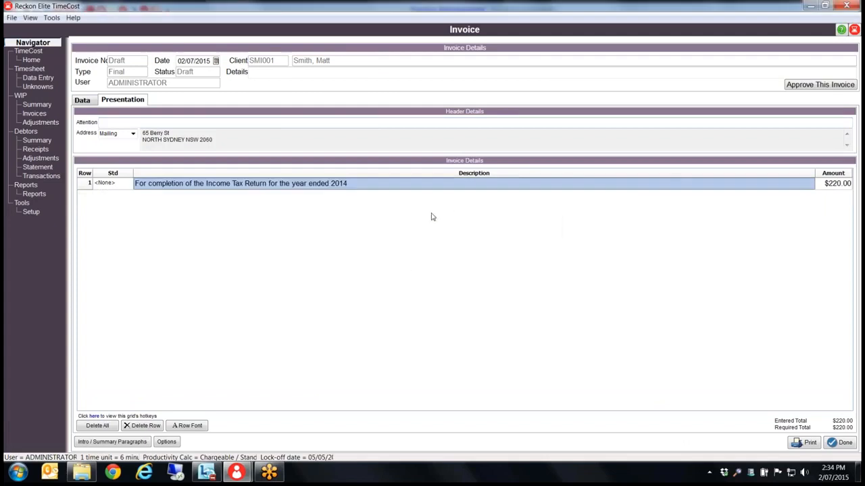
Preview the draft tax invoice through to its payment options section, and close the preview
left_click(798, 446)
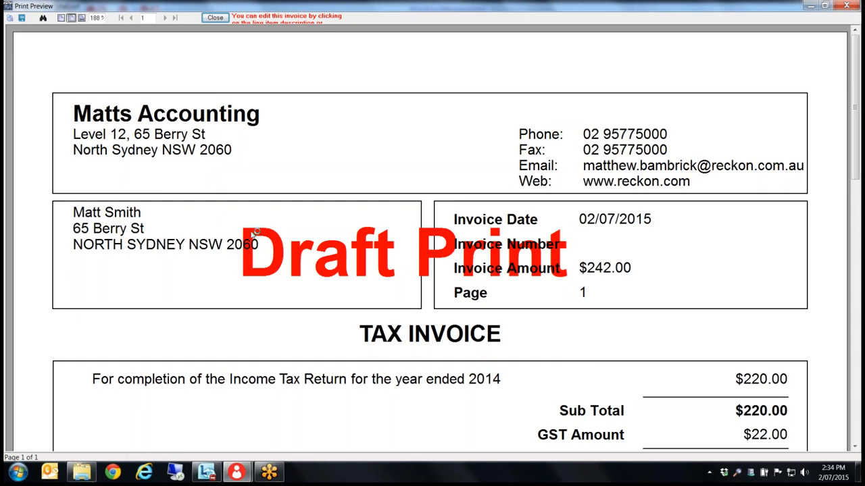
scroll(258, 232, "down", 5)
scroll(260, 244, "down", 6)
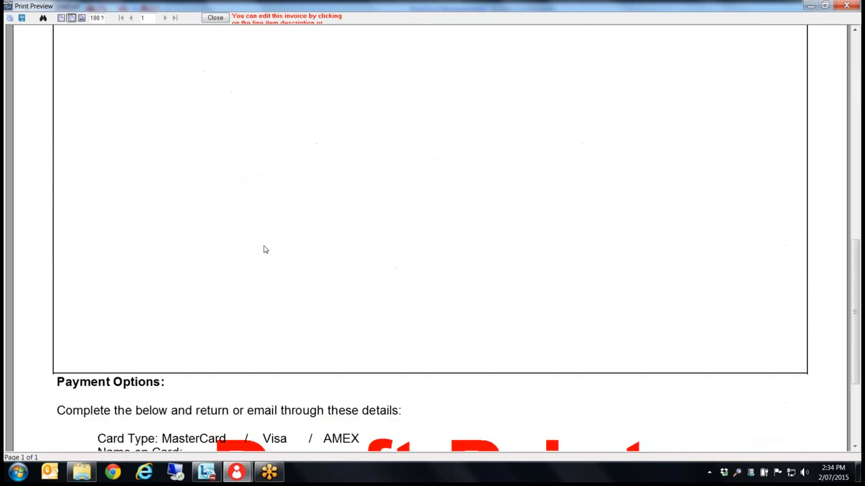
left_click(845, 6)
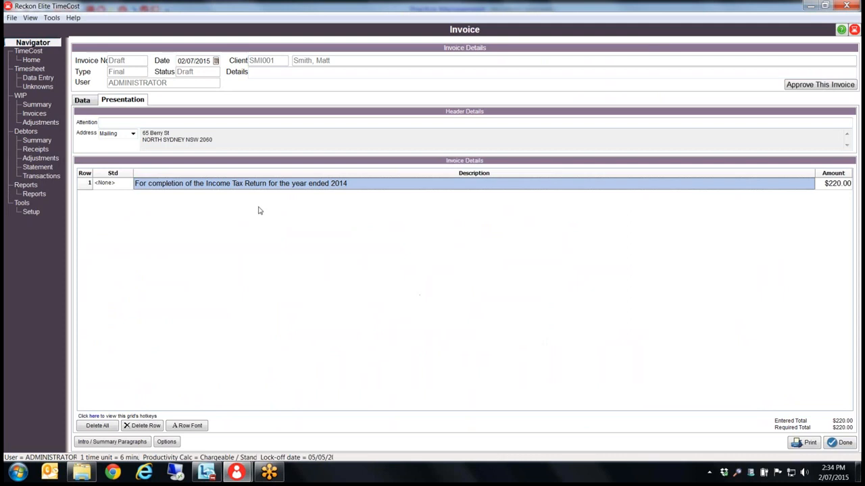
Review the standard paragraphs, including CAPITAL GAINS, and the write-off codes in the setup
left_click(31, 212)
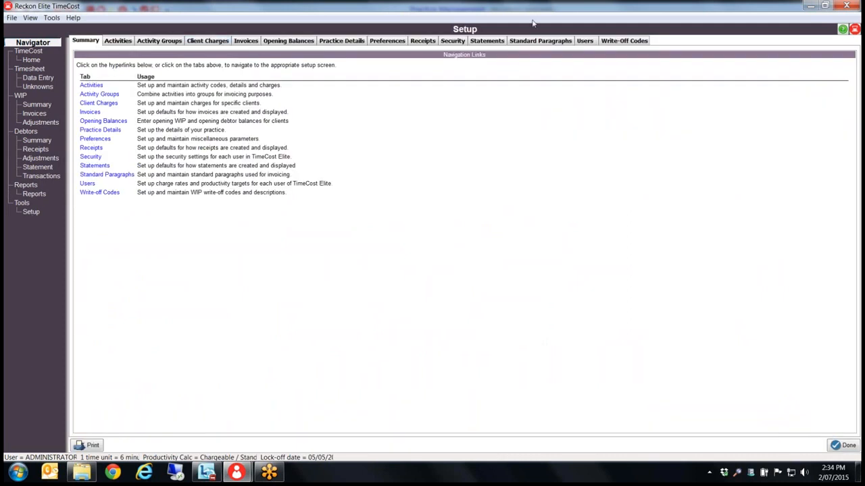
left_click(581, 13)
left_click(545, 41)
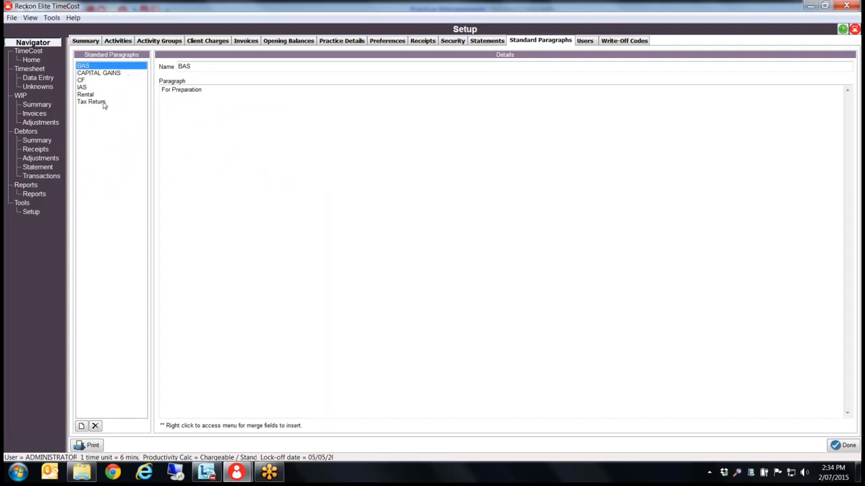
left_click(99, 73)
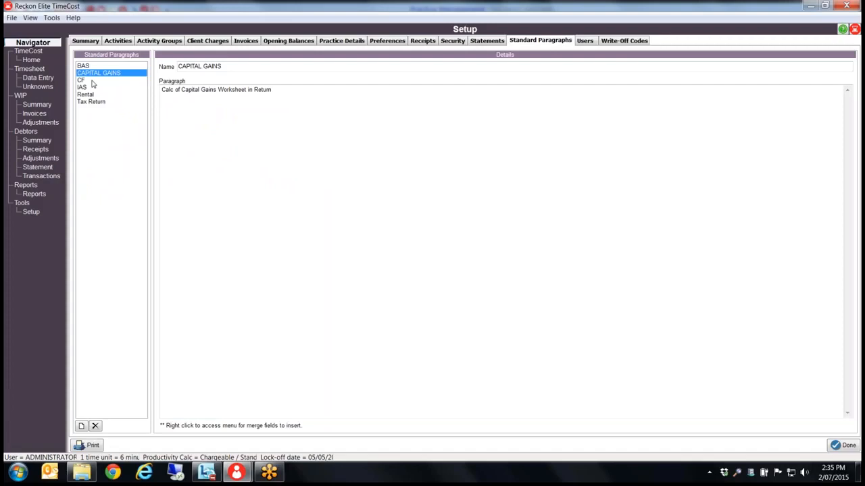
left_click(624, 41)
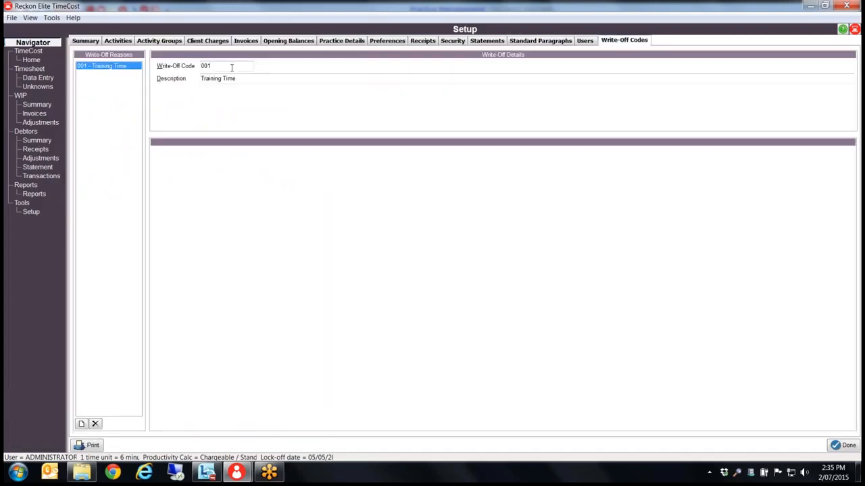